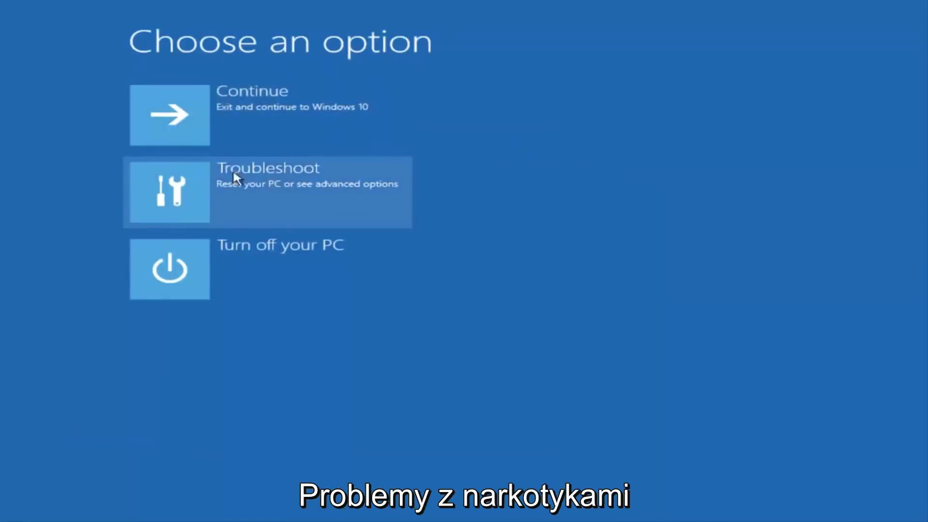
Reach the recovery Command Prompt through Troubleshoot and Advanced options.
{"action": "left_click", "coordinate": [223, 190]}
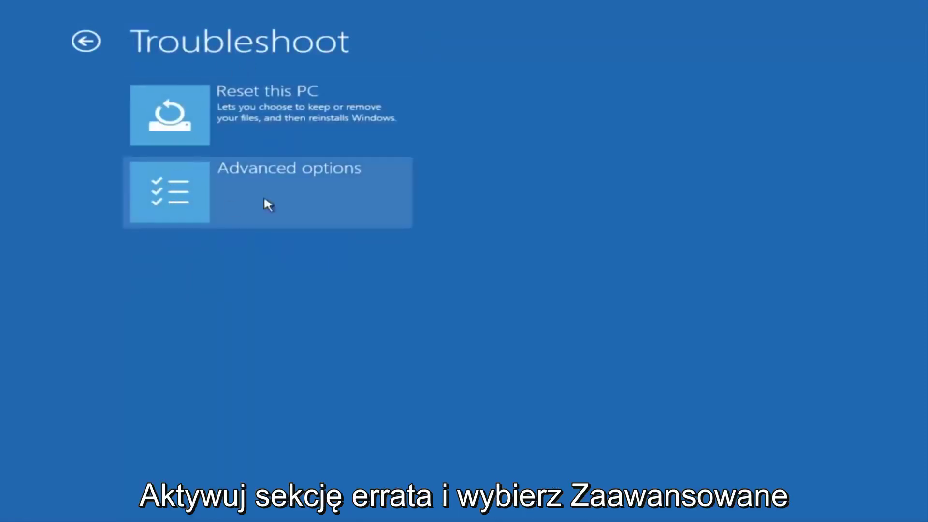
{"action": "left_click", "coordinate": [214, 184]}
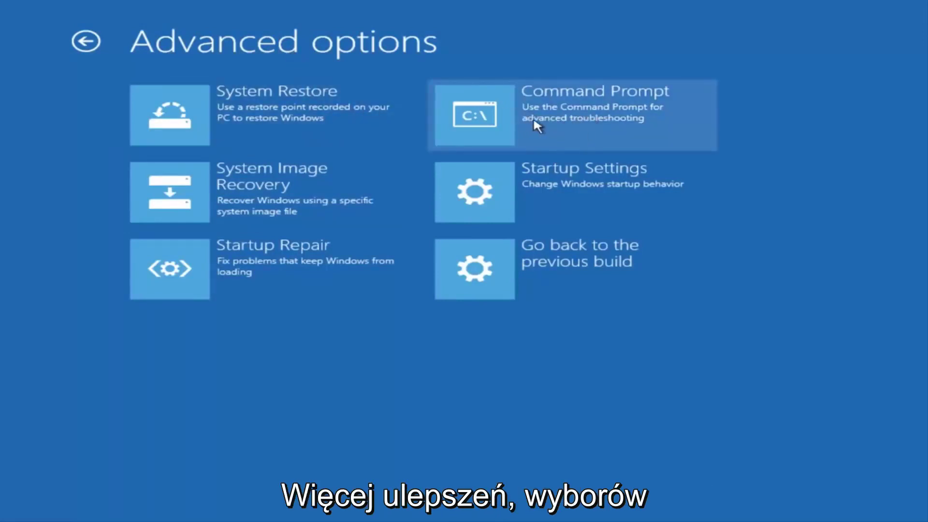
{"action": "left_click", "coordinate": [498, 109]}
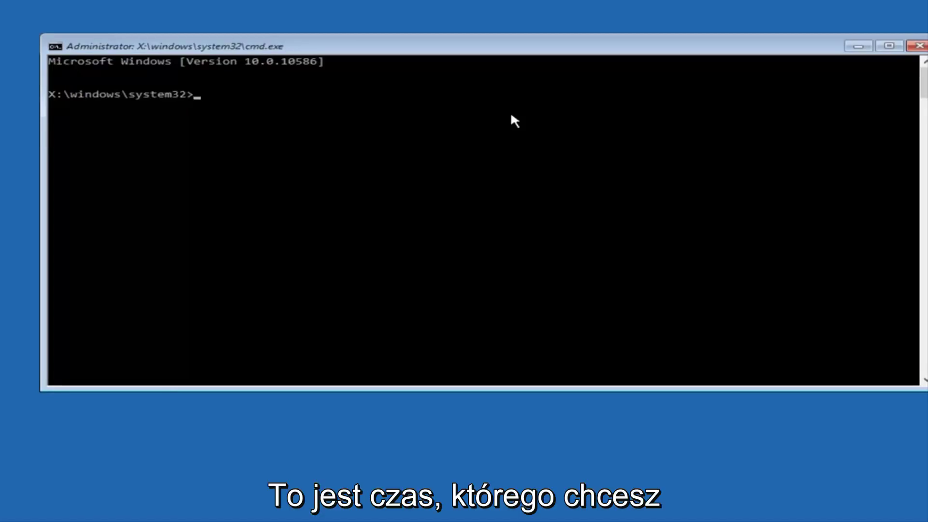
{"action": "type", "text": "c"}
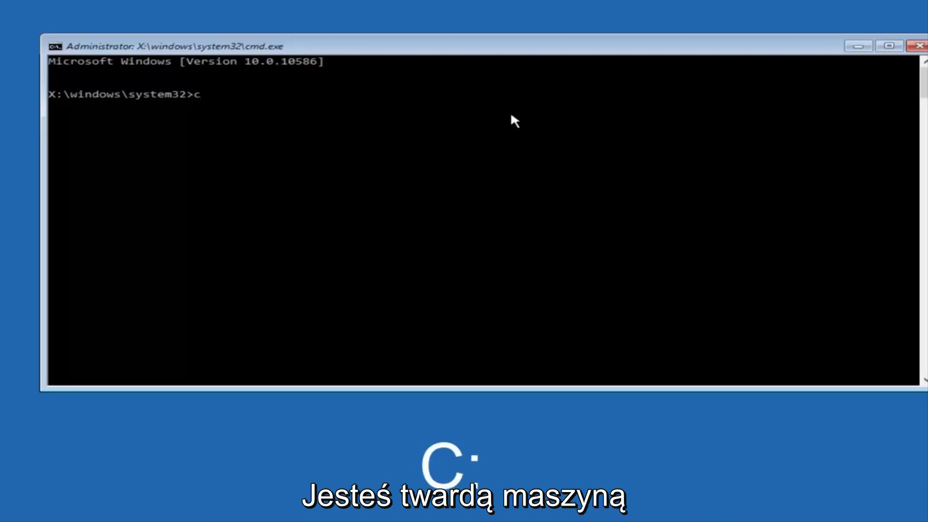
{"action": "type", "text": ":"}
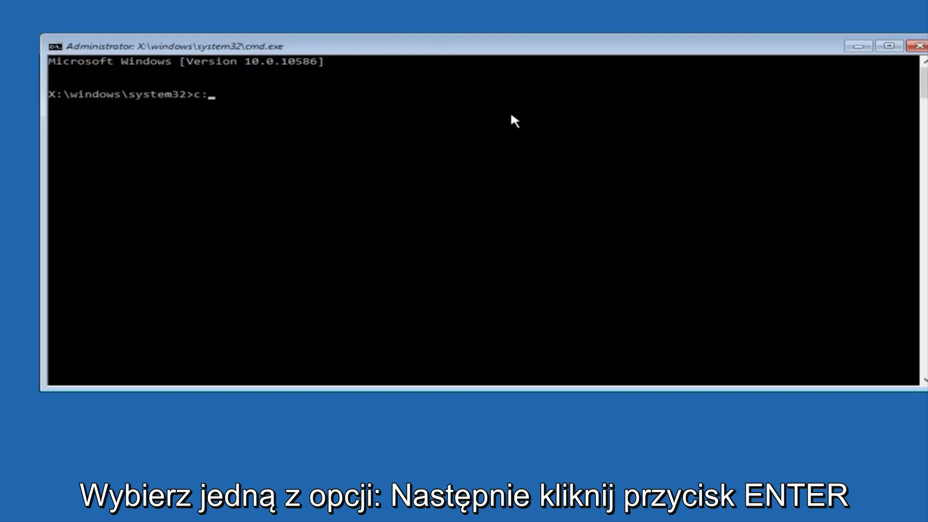
Change to drive C: and run dir to show its top-level folders.
{"action": "key", "text": "Return"}
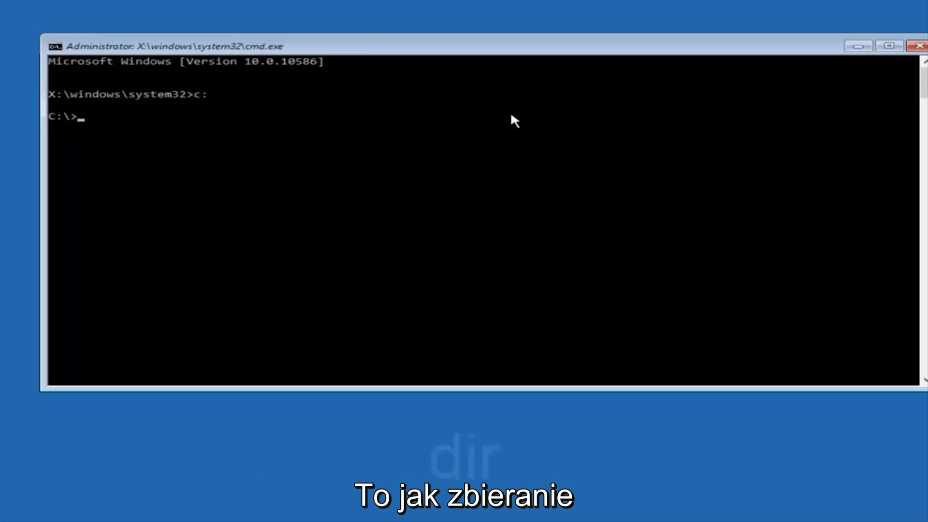
{"action": "type", "text": "dir"}
{"action": "key", "text": "Return"}
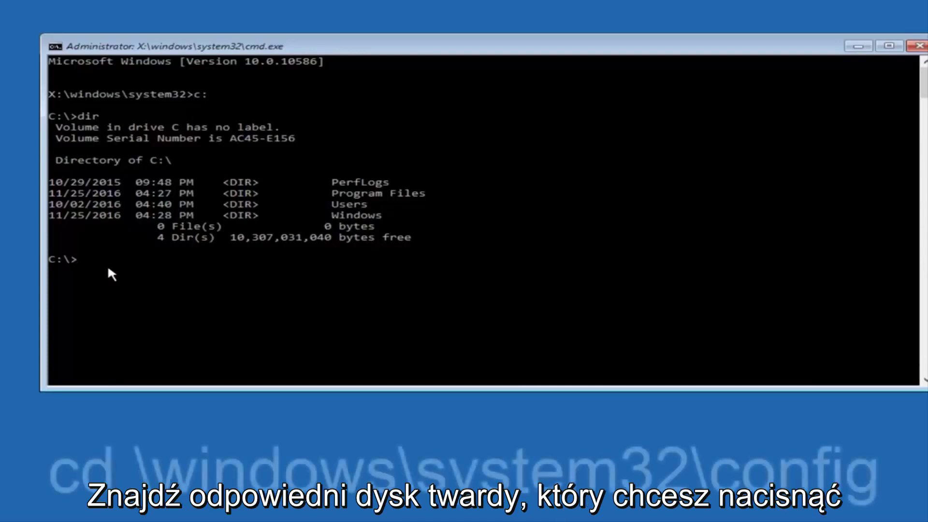
{"action": "type", "text": "cd \\win"}
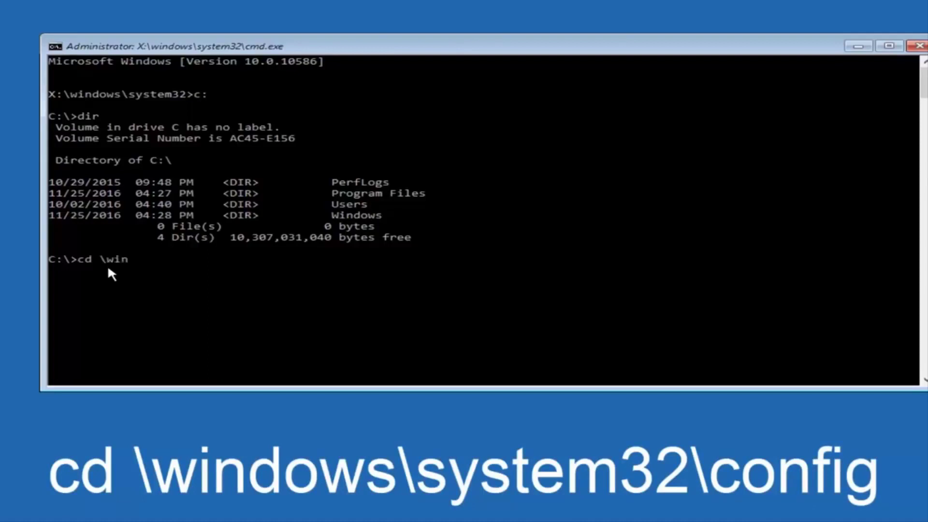
{"action": "type", "text": "dows\\"}
{"action": "type", "text": "syste"}
{"action": "type", "text": "m32"}
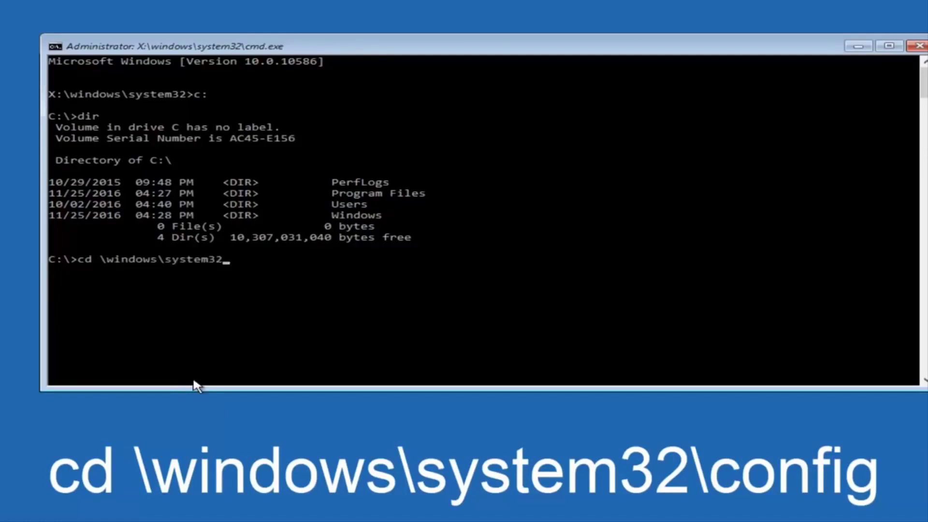
{"action": "type", "text": "\\c"}
{"action": "type", "text": "onfig"}
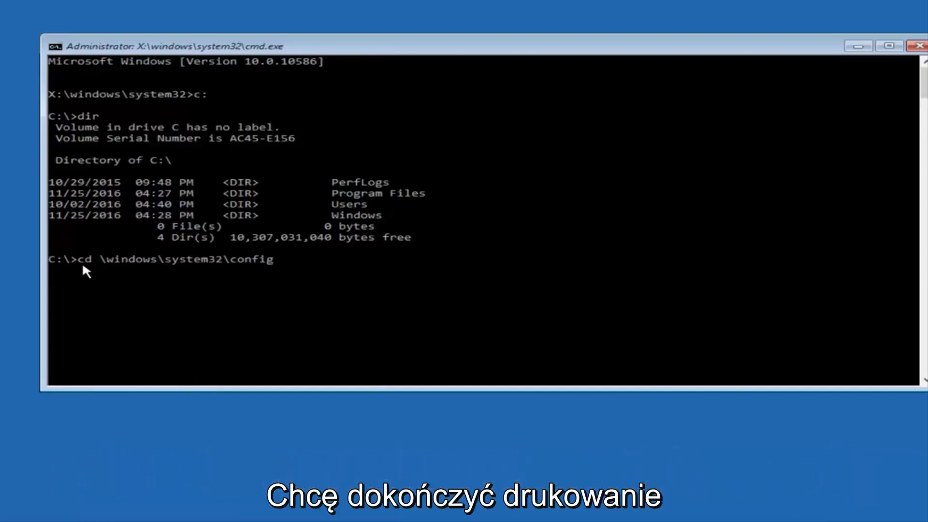
Change directory to \windows\system32\config.
{"action": "key", "text": "Return"}
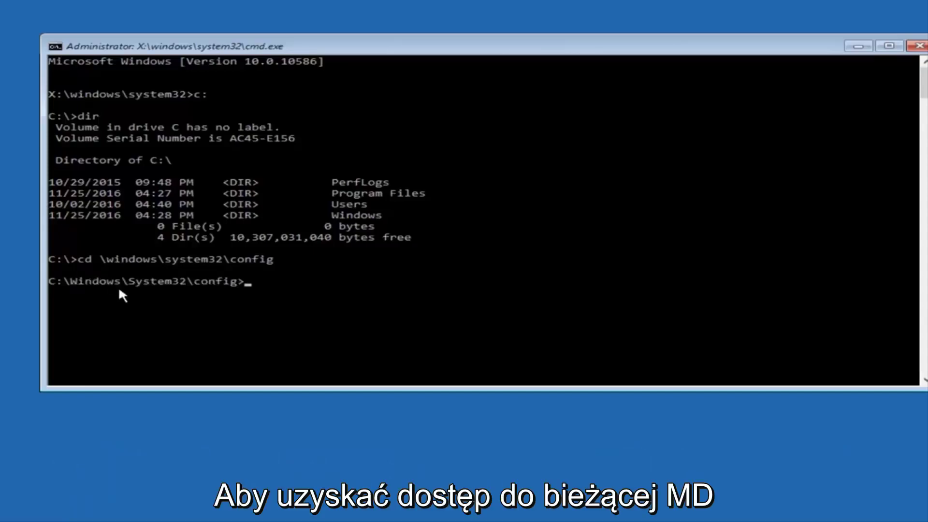
{"action": "type", "text": "MD"}
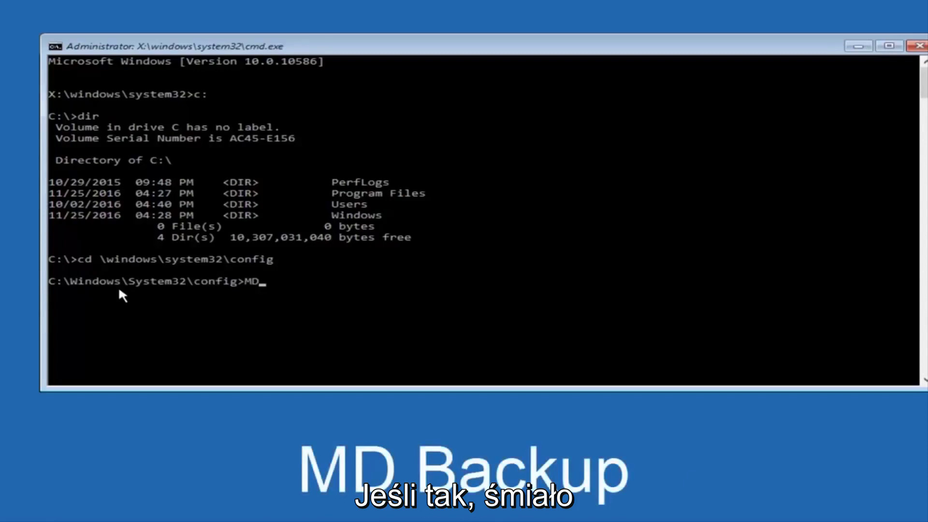
{"action": "type", "text": " Bac"}
{"action": "type", "text": "kup"}
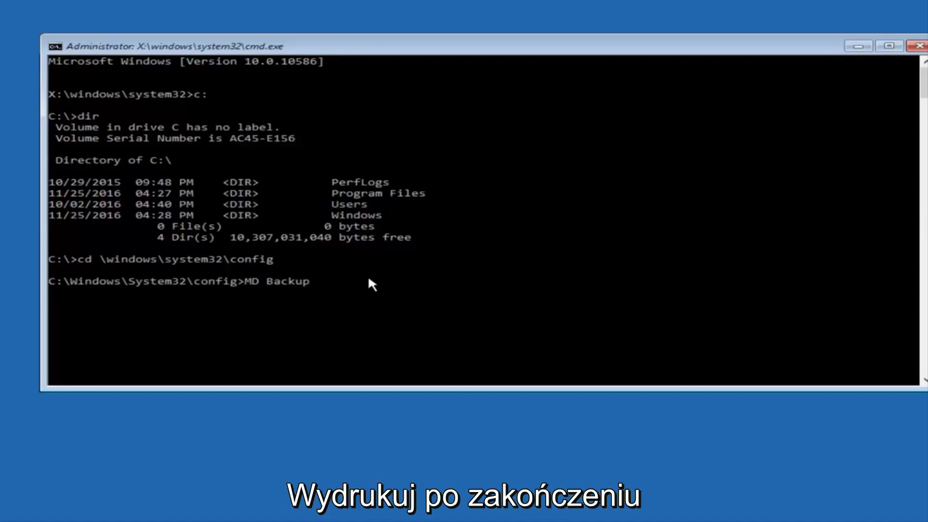
Create the Backup folder and copy all config hive files into it with copy *.* backup.
{"action": "key", "text": "Return"}
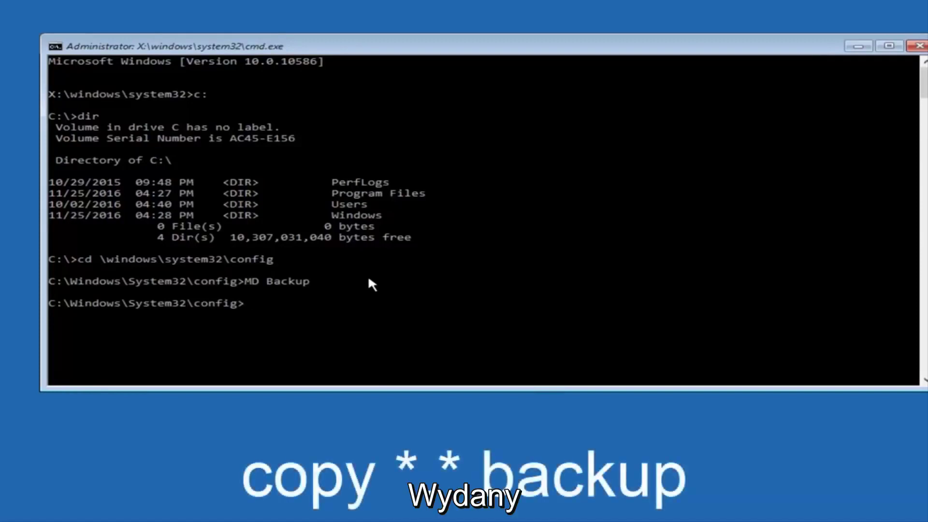
{"action": "type", "text": "copy"}
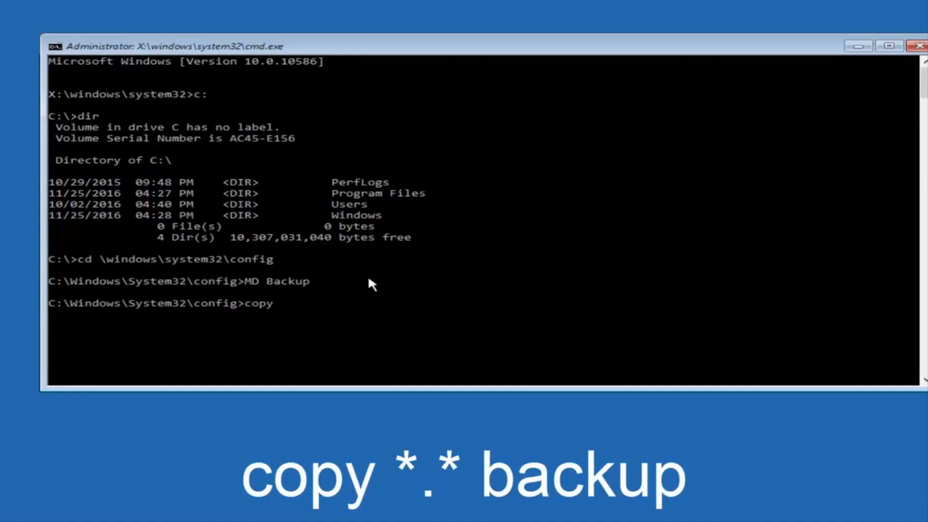
{"action": "type", "text": " *"}
{"action": "type", "text": "."}
{"action": "type", "text": "*"}
{"action": "type", "text": " backup"}
{"action": "key", "text": "Return"}
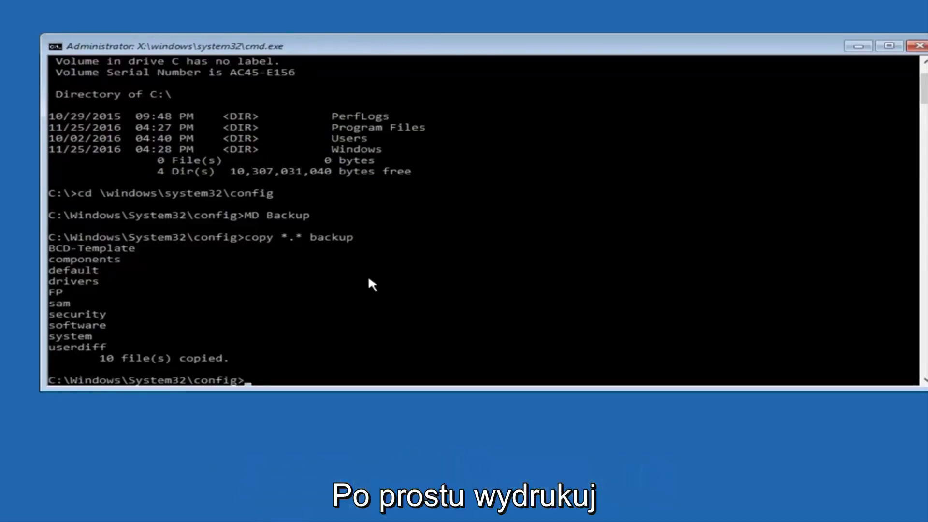
{"action": "type", "text": "CD"}
{"action": "type", "text": " re"}
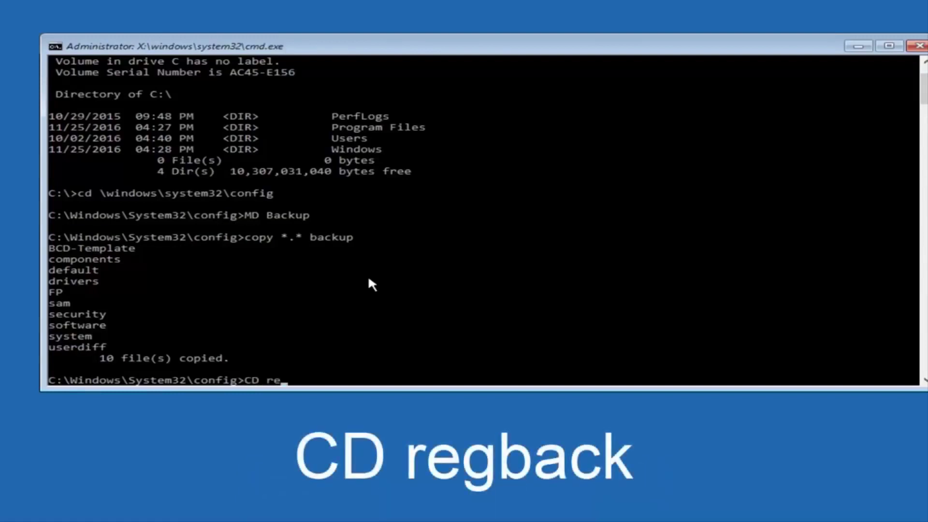
{"action": "type", "text": "g"}
{"action": "type", "text": "bac"}
{"action": "type", "text": "k"}
Enter the RegBack folder and list its DEFAULT, SAM, SECURITY, SOFTWARE and SYSTEM hives.
{"action": "key", "text": "Return"}
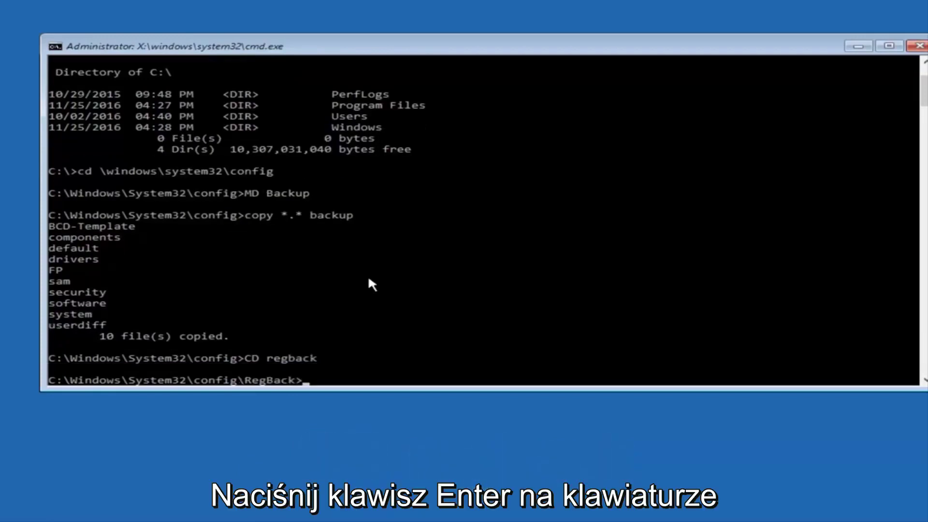
{"action": "type", "text": "di"}
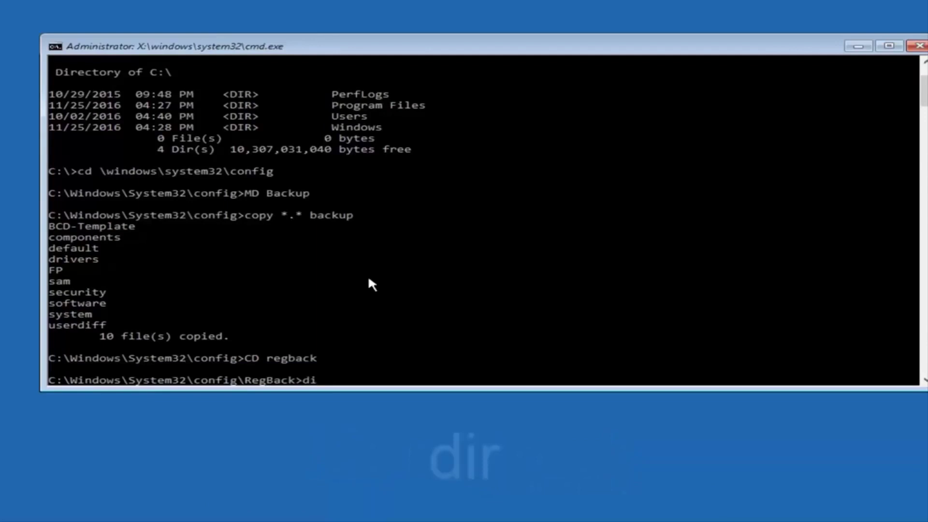
{"action": "type", "text": "r"}
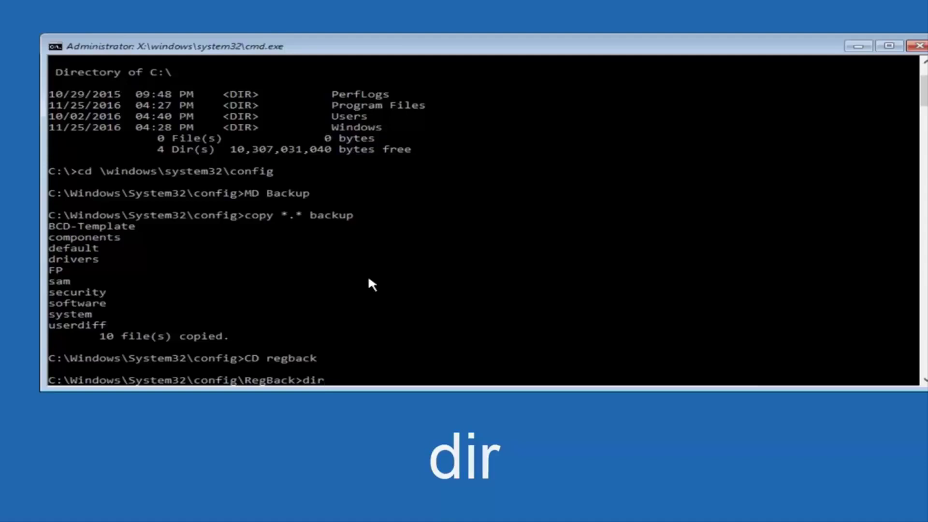
{"action": "key", "text": "Return"}
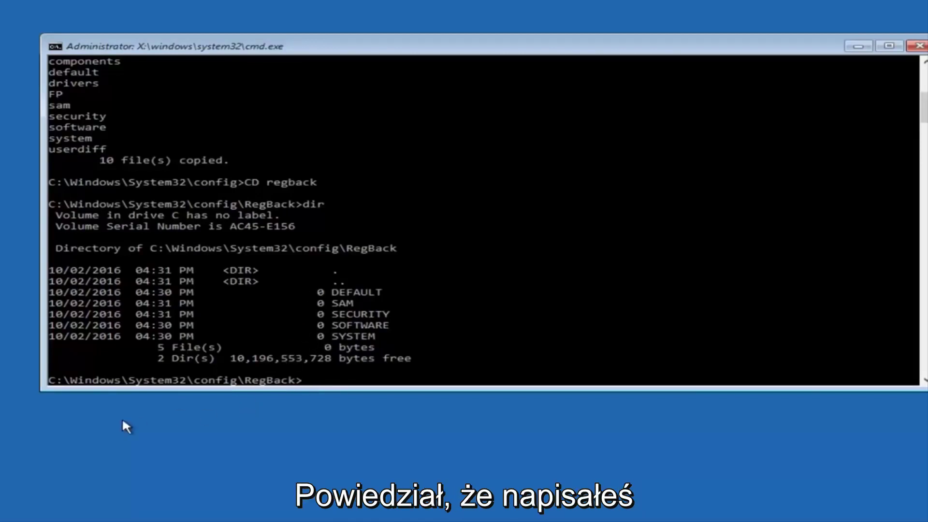
{"action": "type", "text": "coc"}
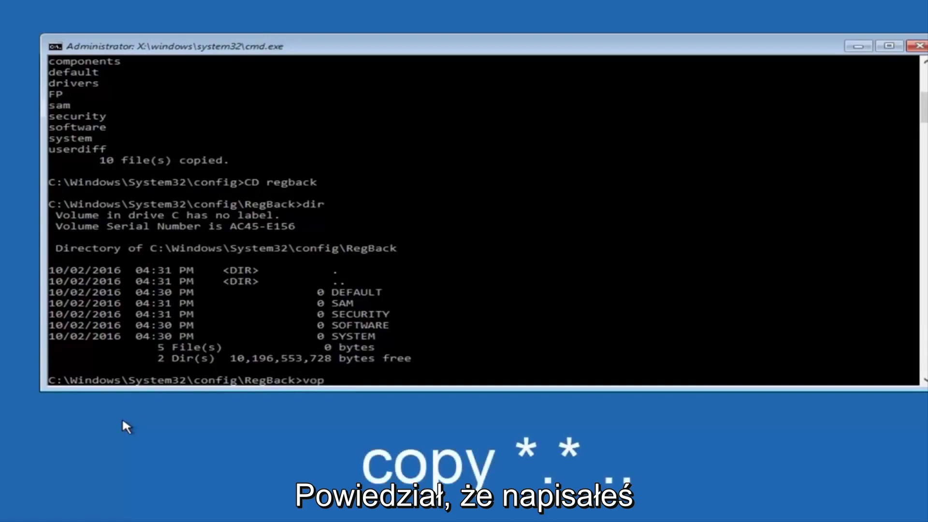
Run copy *.* .. from RegBack and answer A to overwrite all hives in config.
{"action": "key", "text": "BackSpace"}
{"action": "key", "text": "BackSpace"}
{"action": "type", "text": "co"}
{"action": "type", "text": "py "}
{"action": "type", "text": "*."}
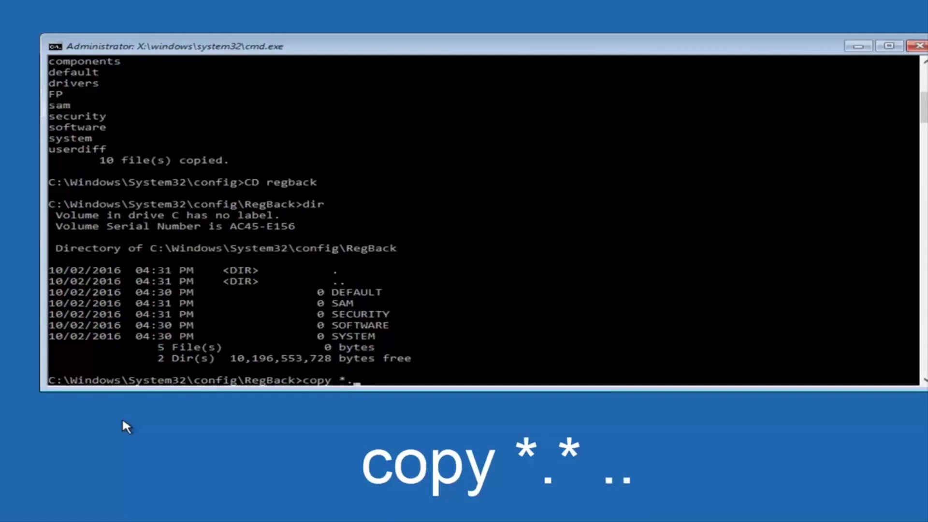
{"action": "type", "text": "*"}
{"action": "type", "text": " .."}
{"action": "key", "text": "Return"}
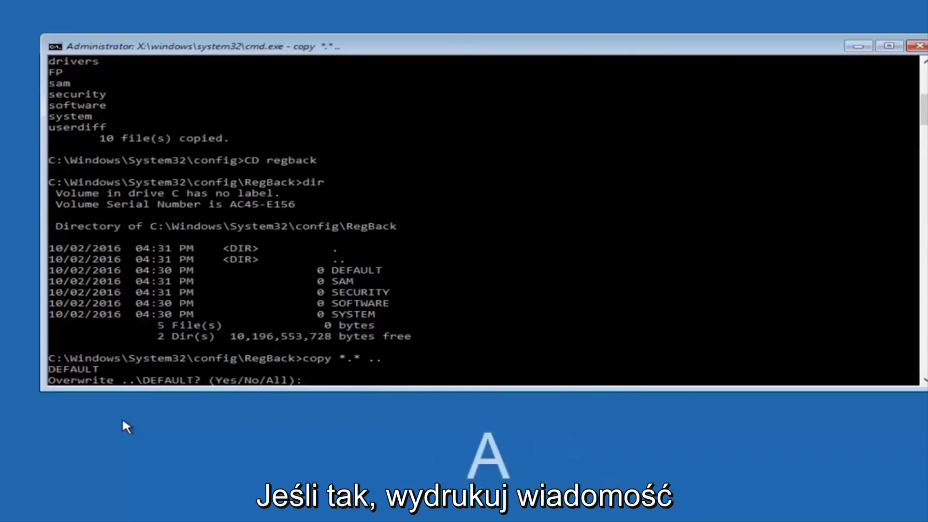
{"action": "type", "text": "A"}
{"action": "key", "text": "Return"}
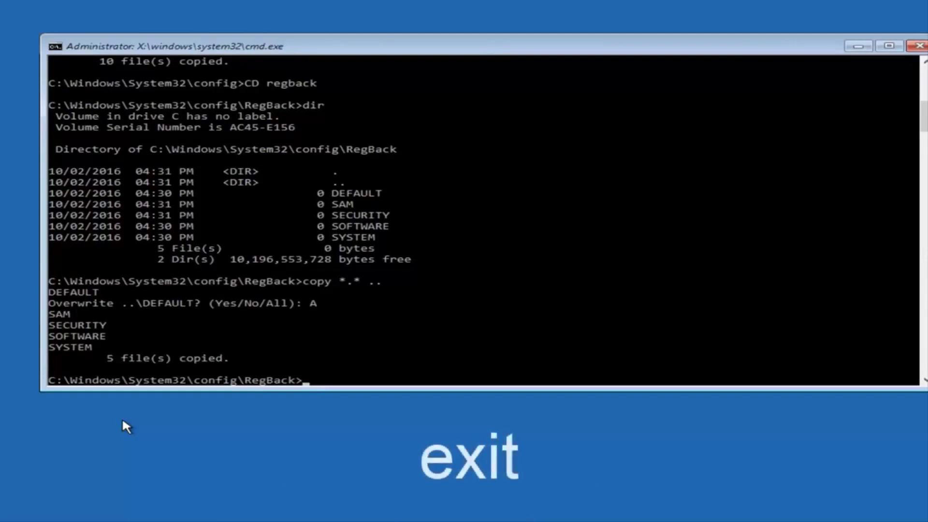
{"action": "type", "text": "exit"}
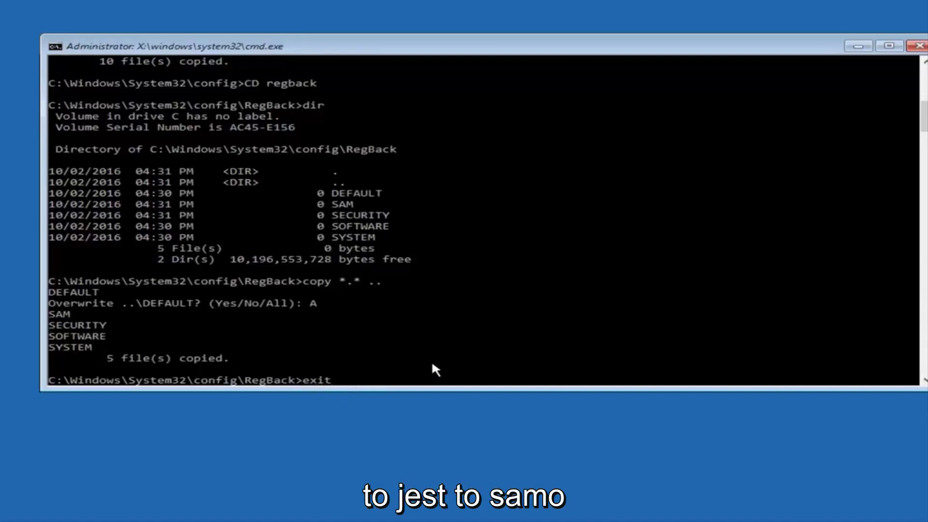
Run exit to close the console and return to the Choose an option screen.
{"action": "key", "text": "Return"}
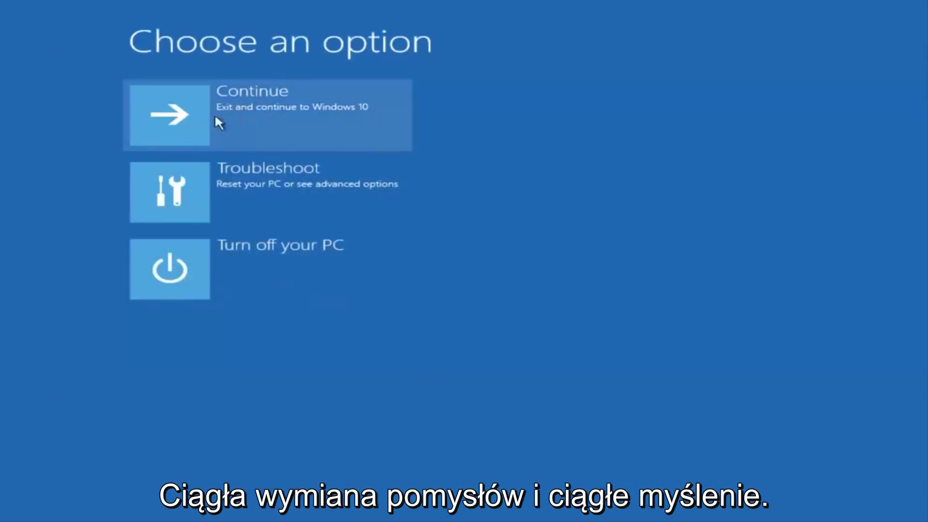
Choose Continue to exit recovery and boot into Windows 10.
{"action": "left_click", "coordinate": [192, 118]}
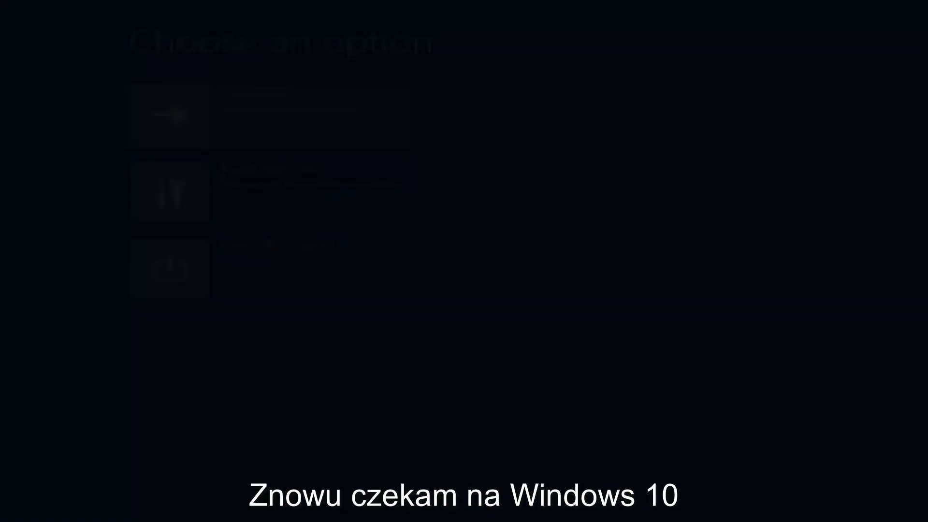